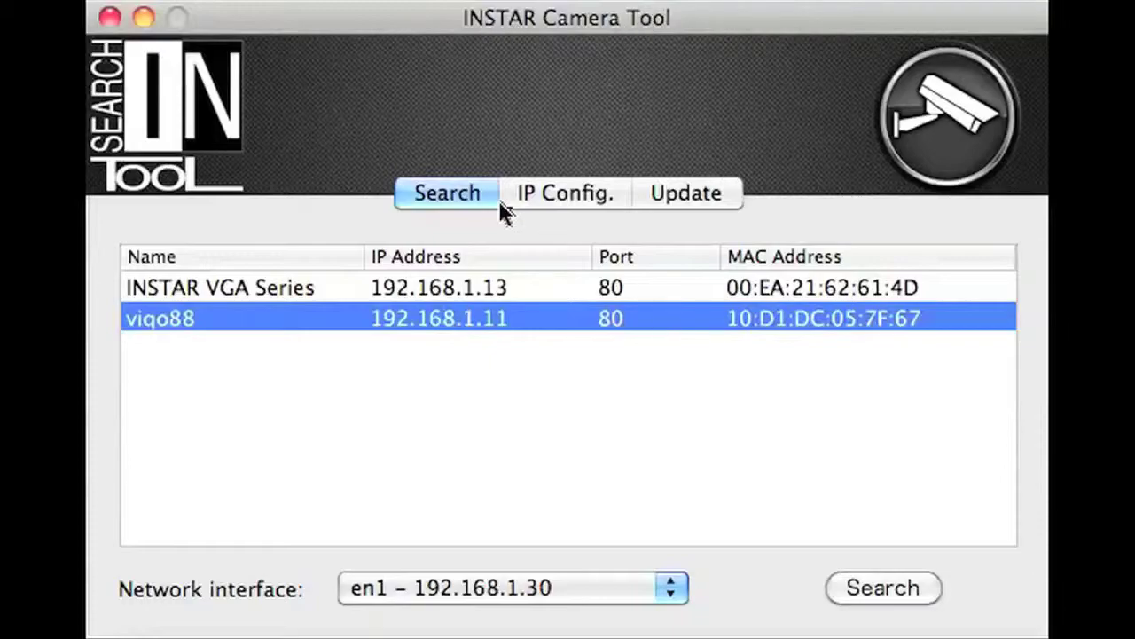
# Rescan the network so the cameras at 192.168.1.13 and 192.168.1.11 are listed again
pyautogui.click(884, 598)
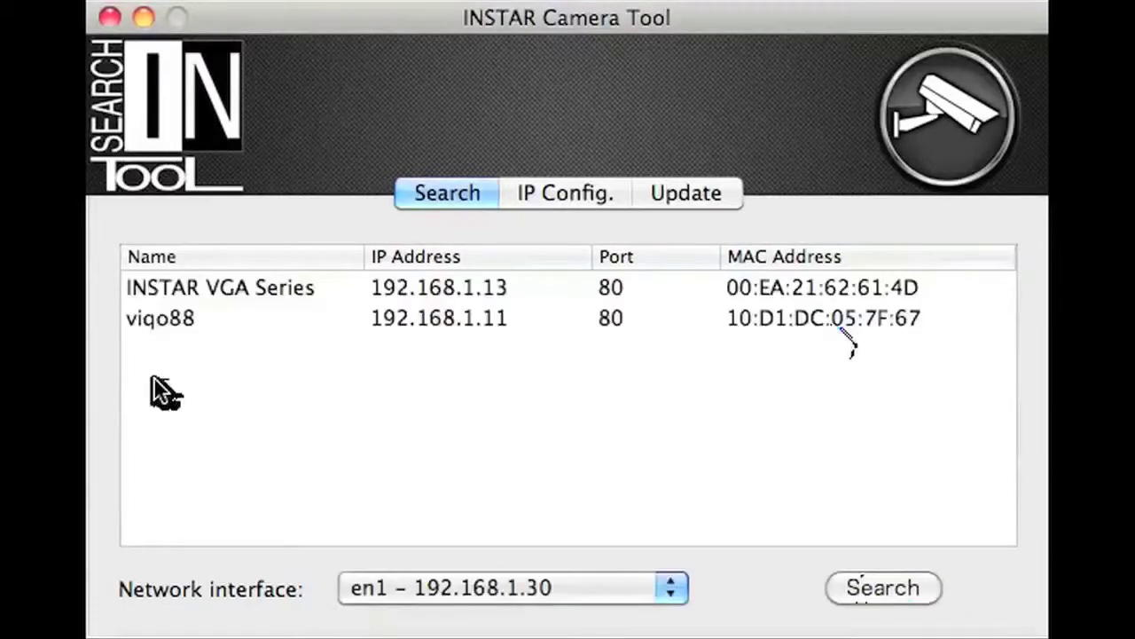
# Log in as administrator to viqo88's IP Config page with the admin user name and password
pyautogui.click(603, 190)
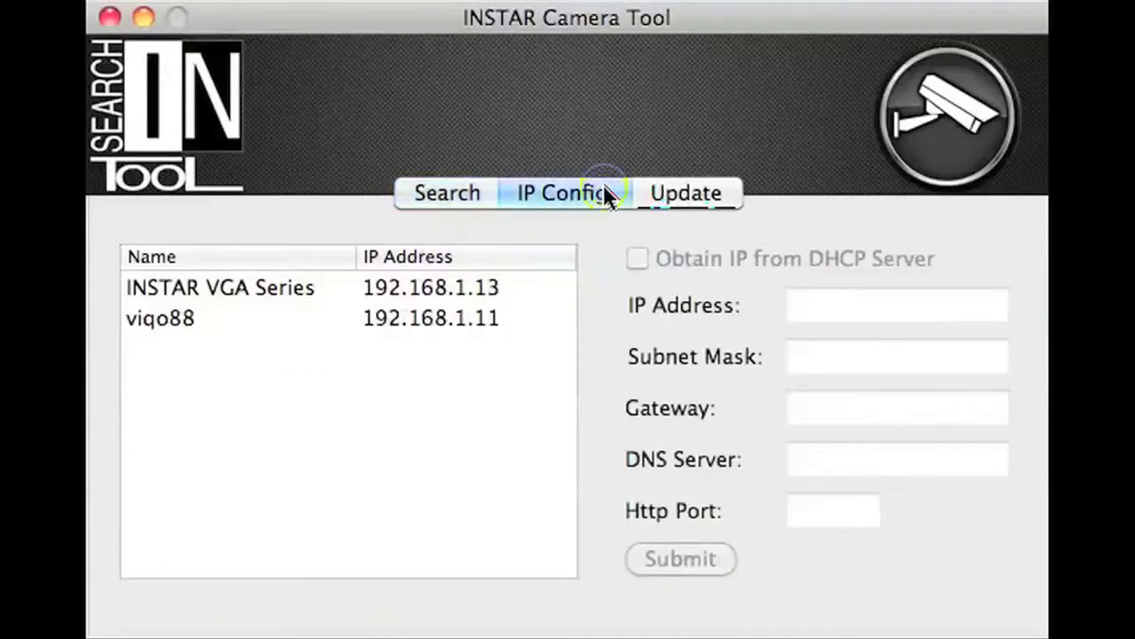
pyautogui.click(159, 317)
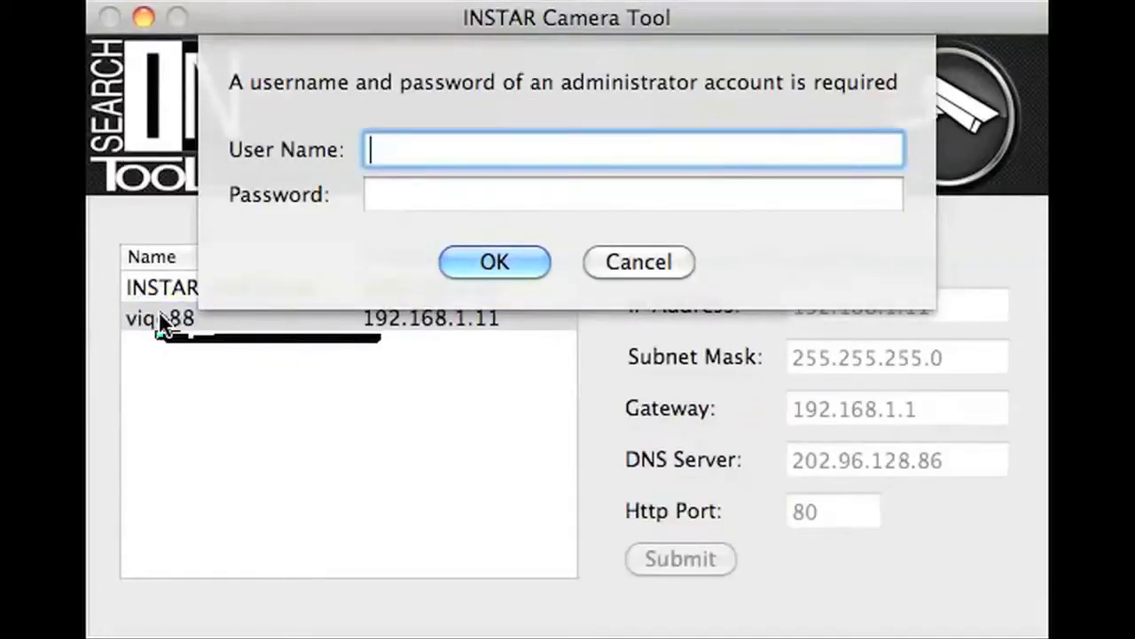
pyautogui.write('admin')
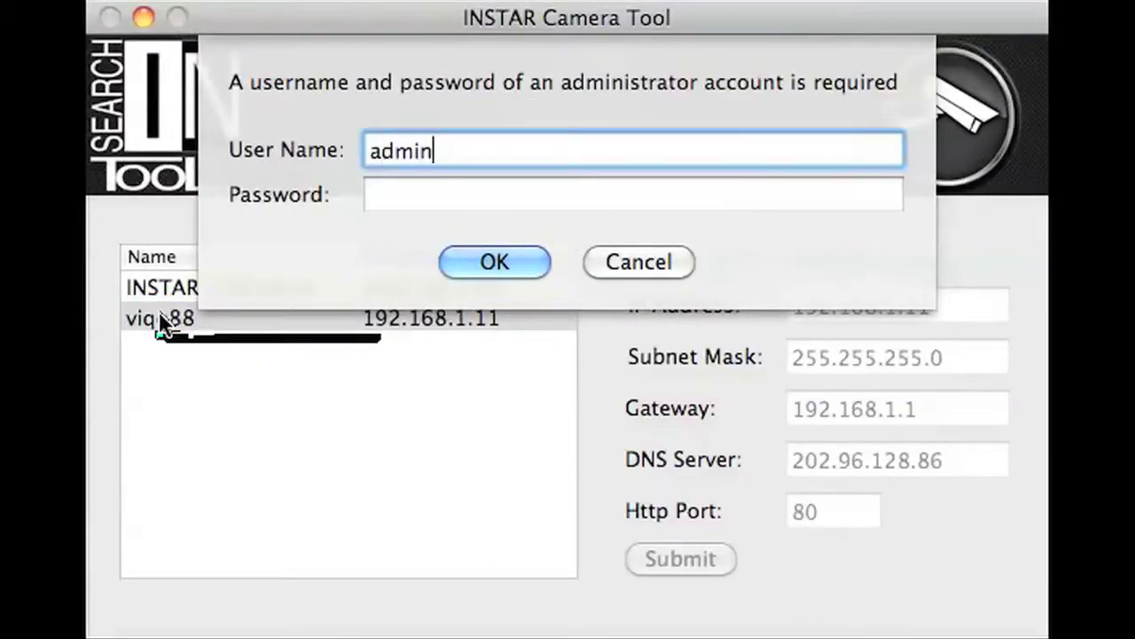
pyautogui.press('Tab')
pyautogui.write('instar')
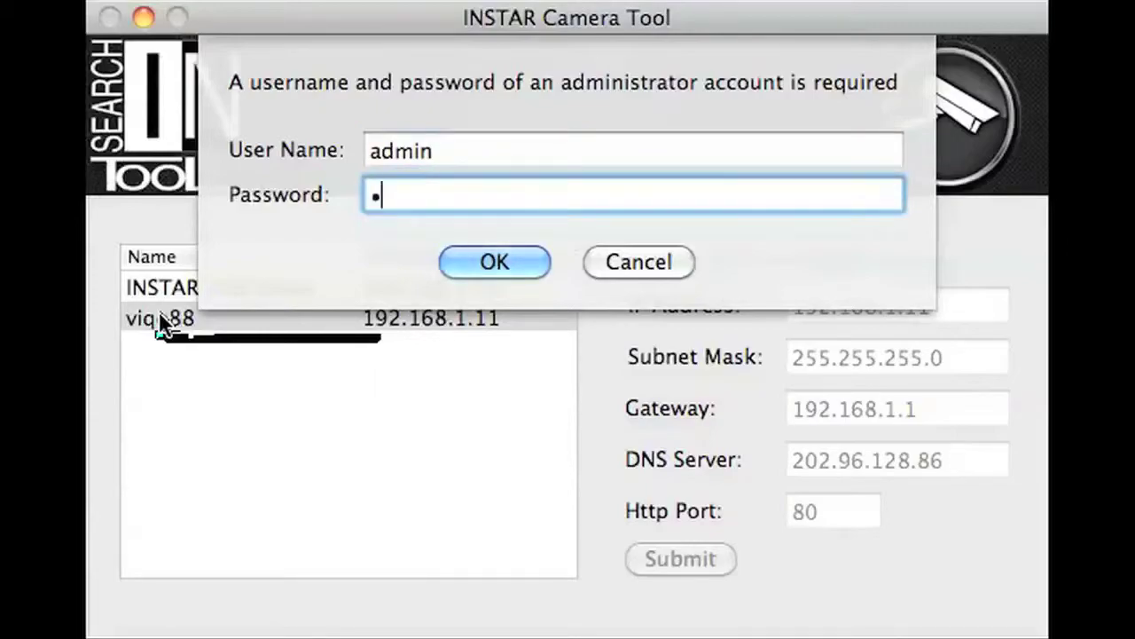
pyautogui.press('Return')
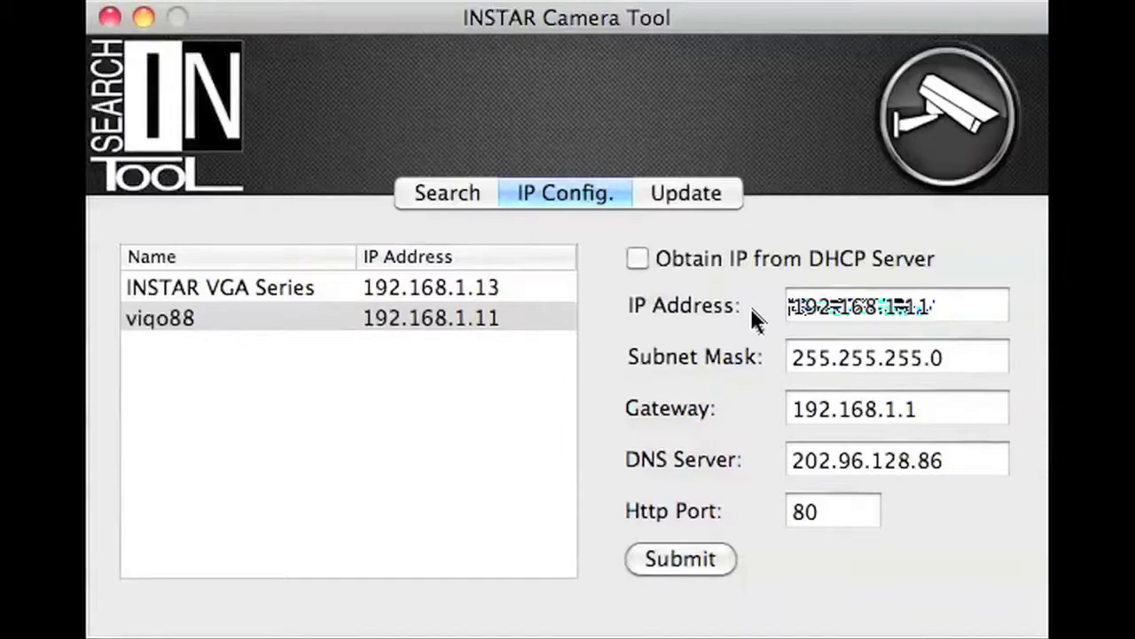
# Submit viqo88's static IP 192.168.1.11 with gateway 192.168.1.1, DHCP off, and dismiss the success message
pyautogui.click(923, 323)
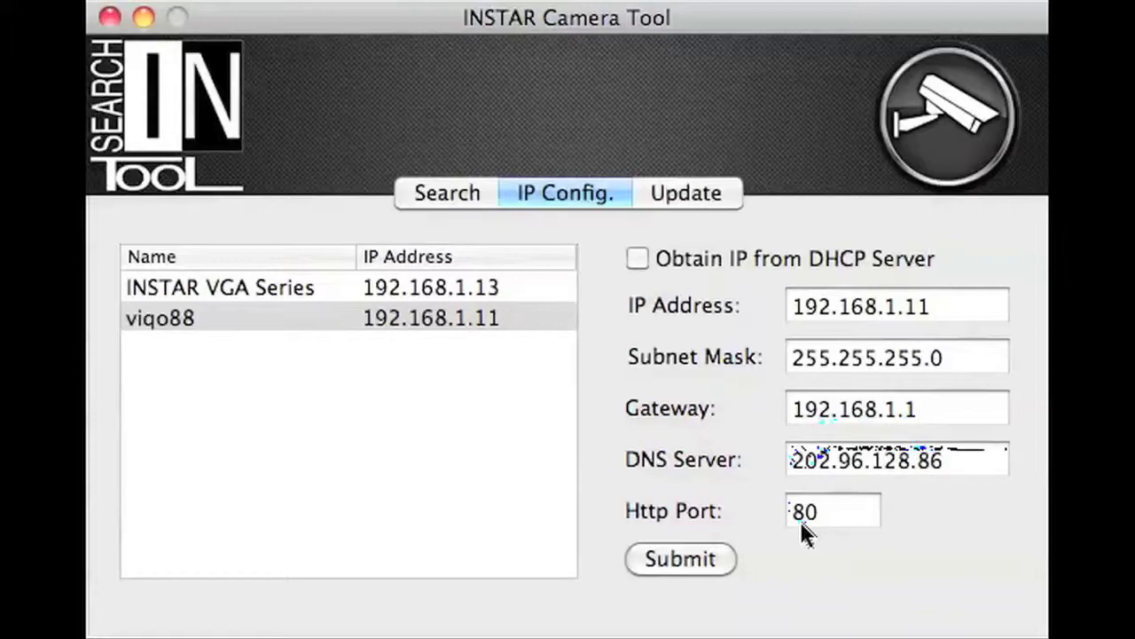
pyautogui.click(689, 548)
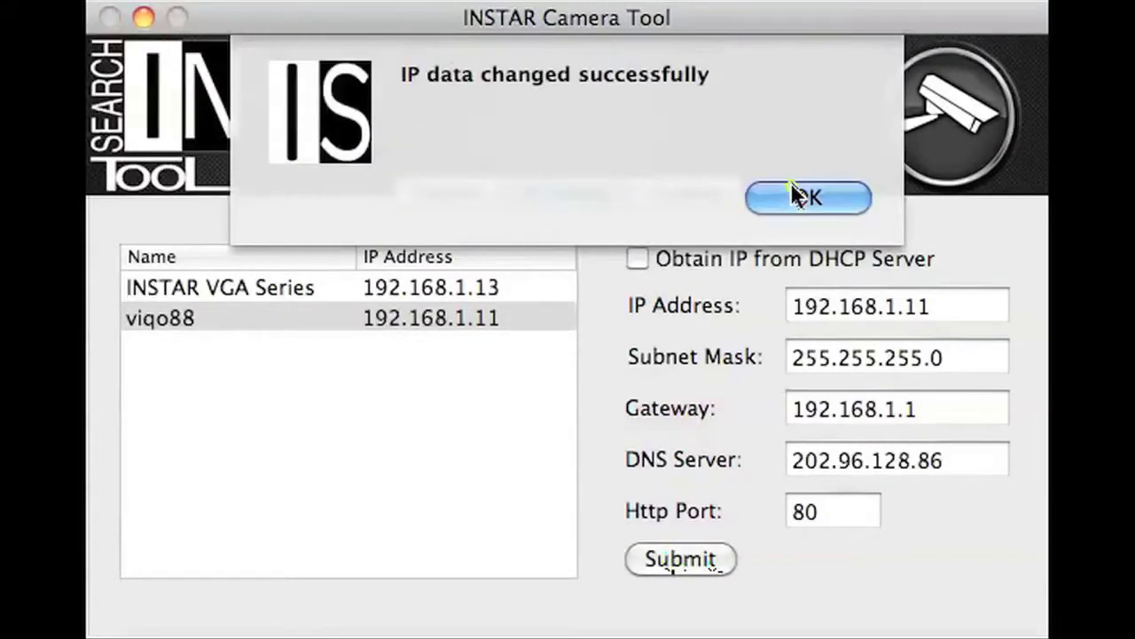
pyautogui.click(792, 186)
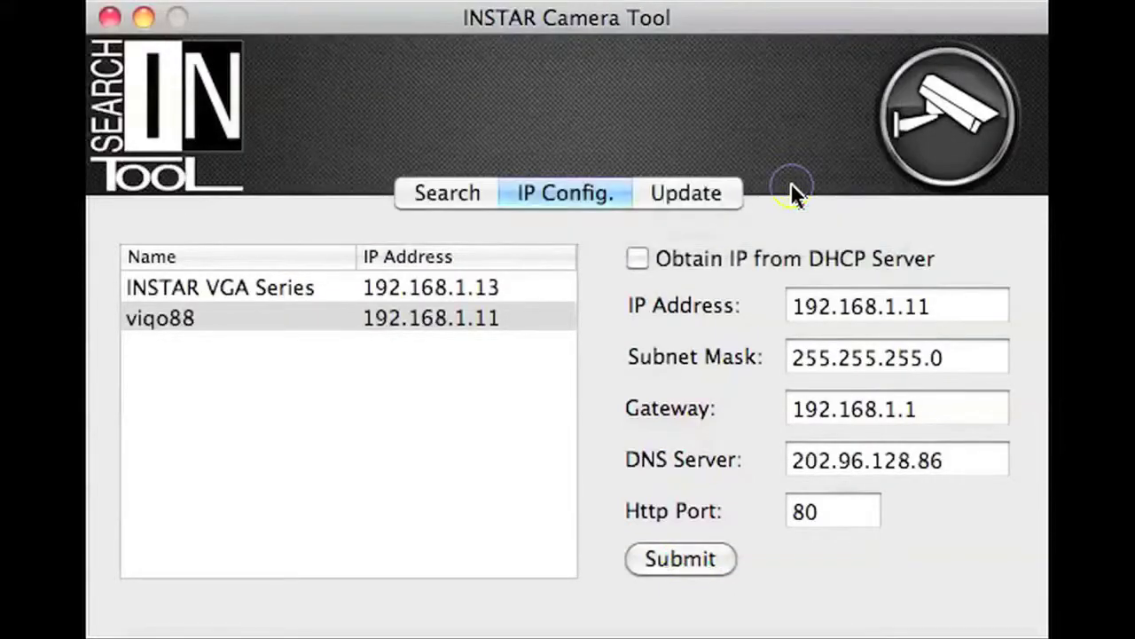
# Open the viqo88 camera's web interface in the browser from the Search list
pyautogui.click(435, 195)
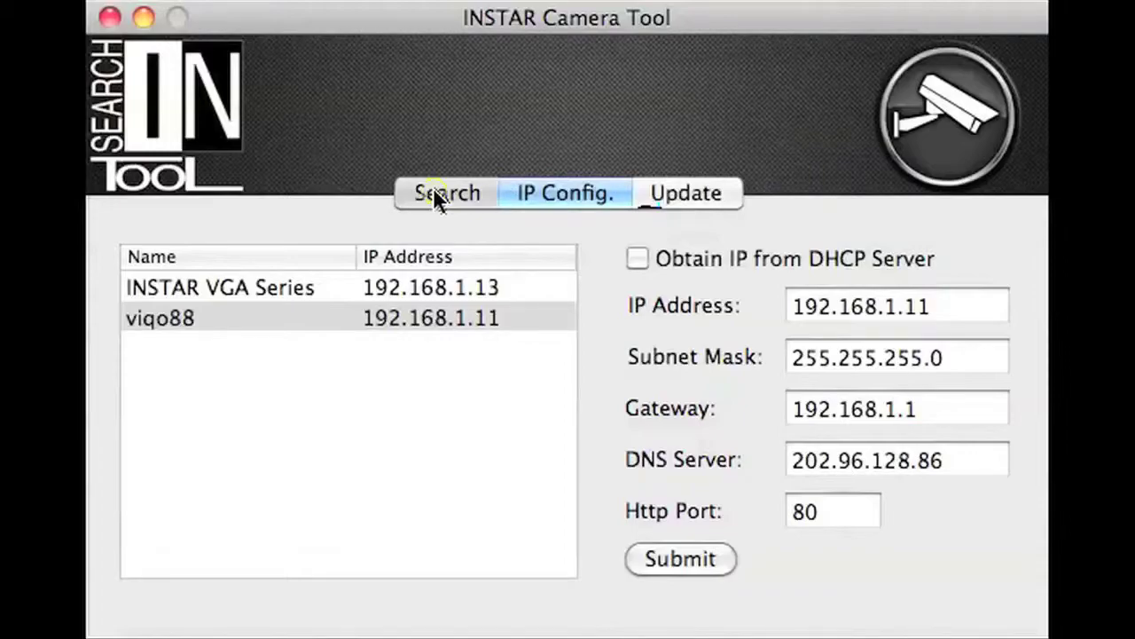
pyautogui.doubleClick(172, 319)
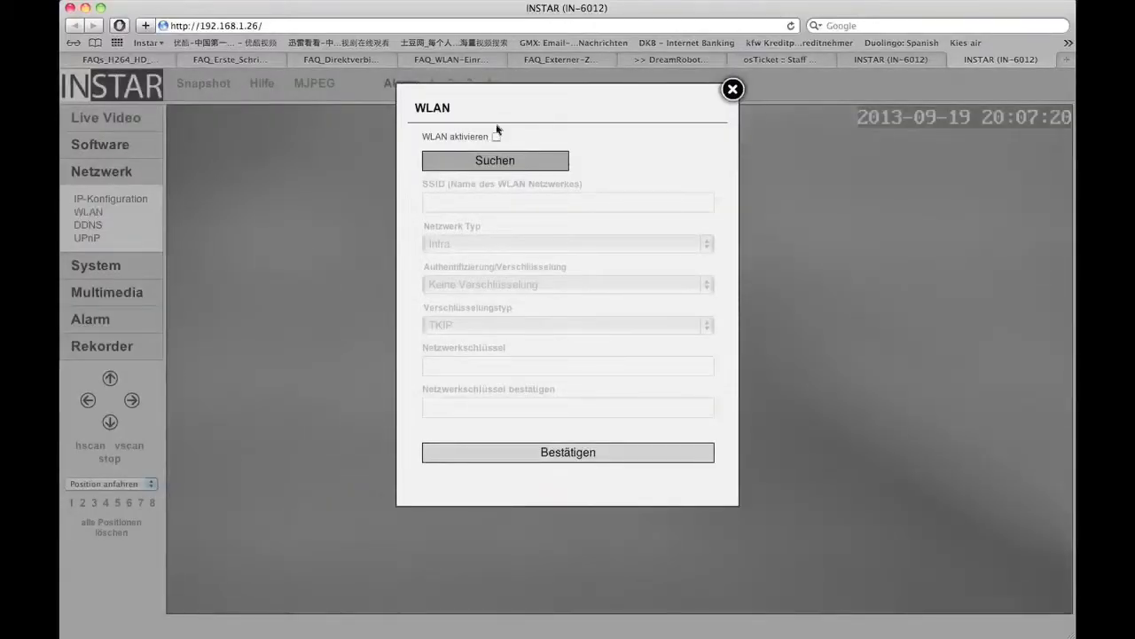
# Enable the camera's WLAN and select the dlink network from a wireless scan
pyautogui.click(497, 138)
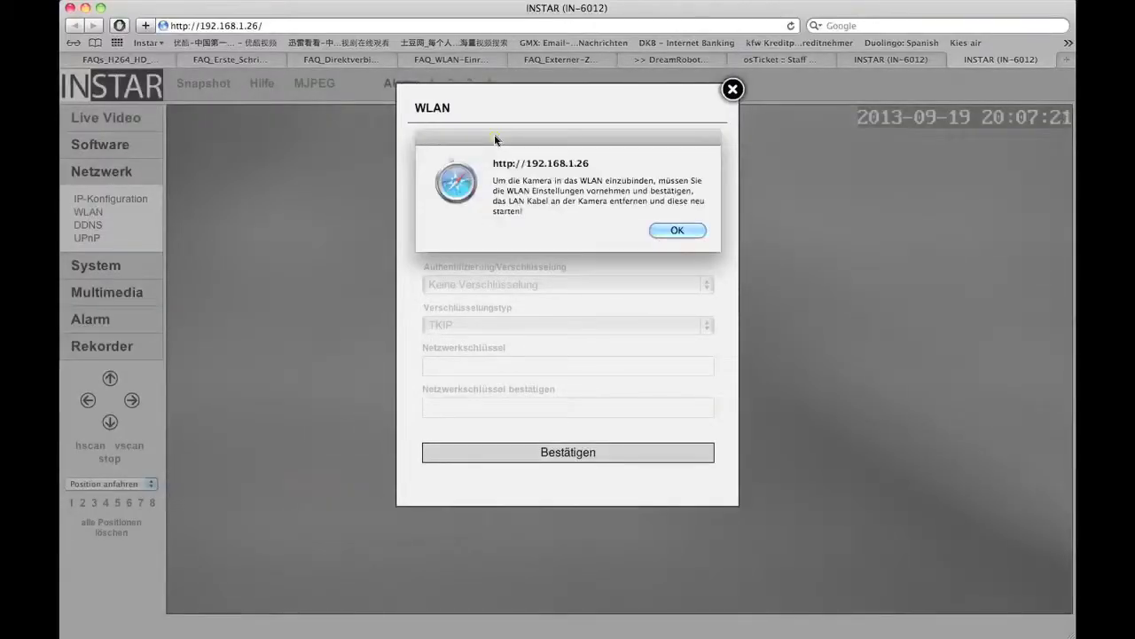
pyautogui.click(678, 231)
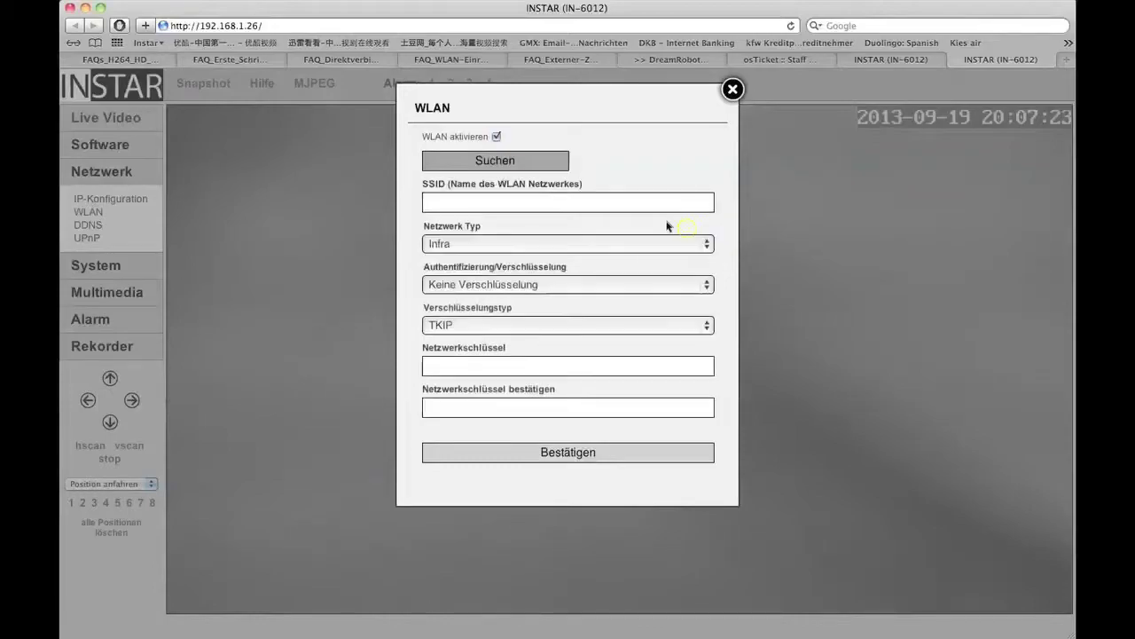
pyautogui.click(518, 157)
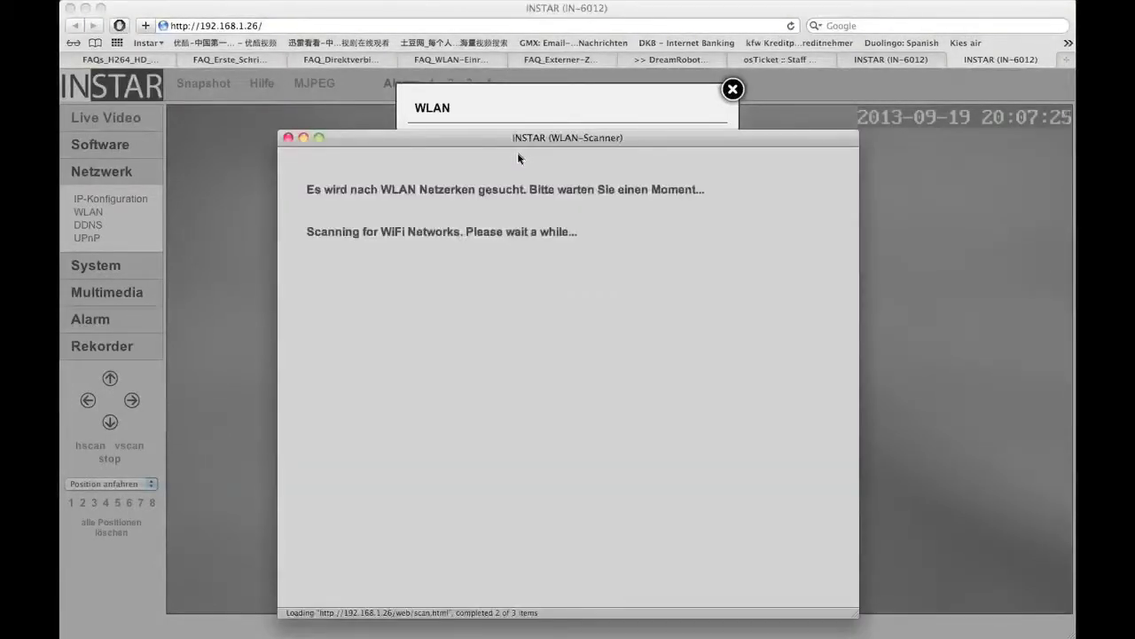
pyautogui.click(345, 216)
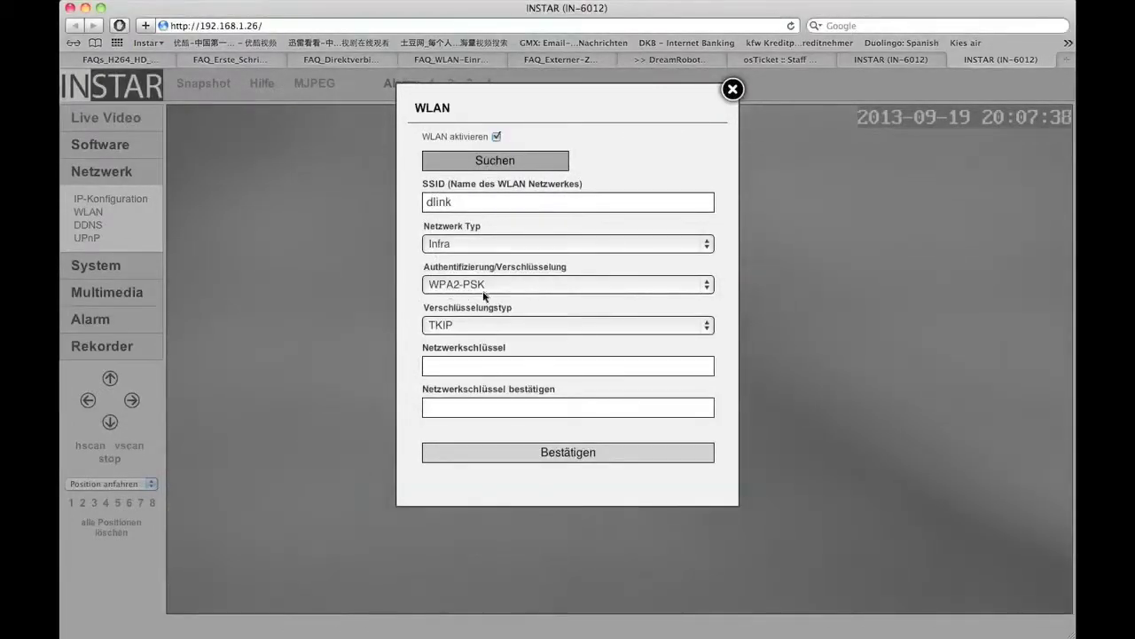
# Enter and confirm the dlink network key, save, and pass the WLAN connection test
pyautogui.click(456, 368)
pyautogui.write('1')
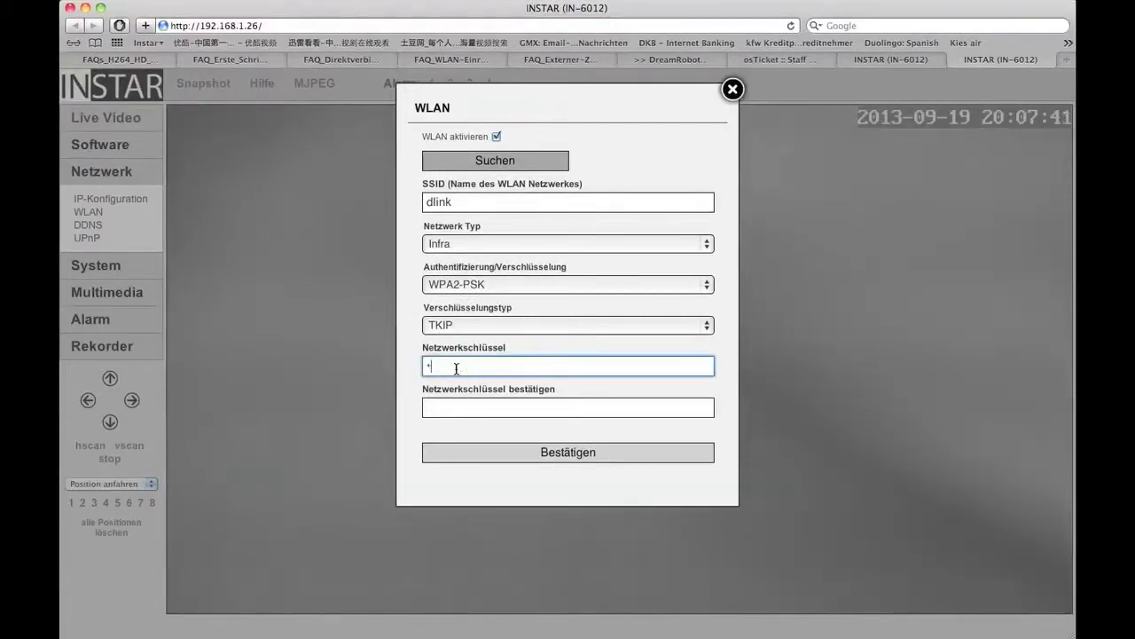
pyautogui.write('2345678')
pyautogui.click(455, 408)
pyautogui.write('1')
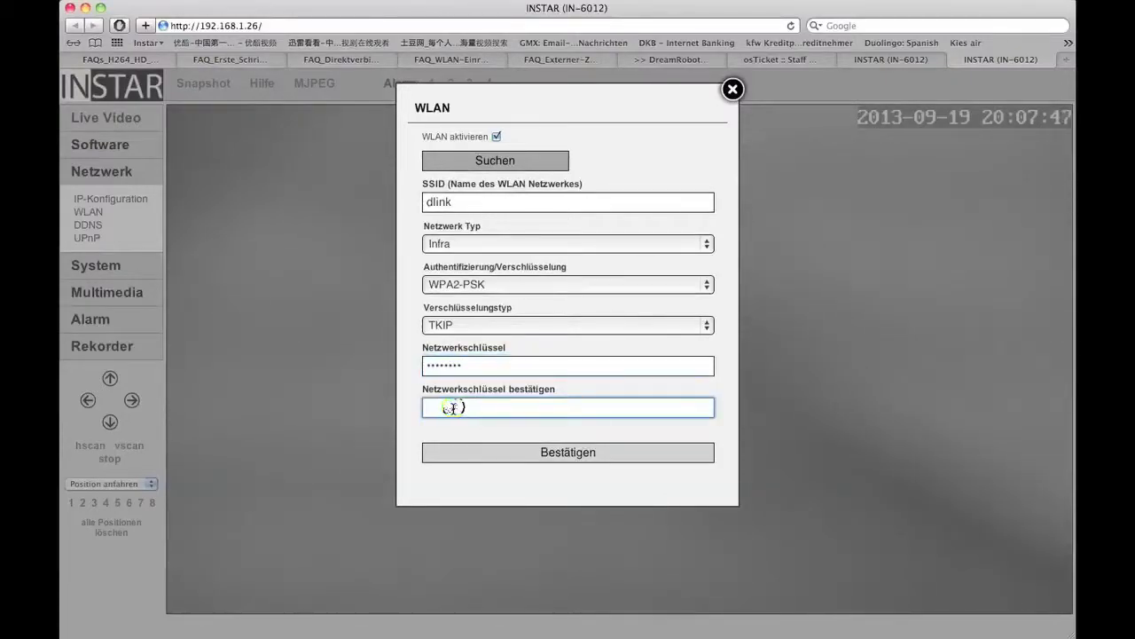
pyautogui.write('2345678')
pyautogui.click(511, 454)
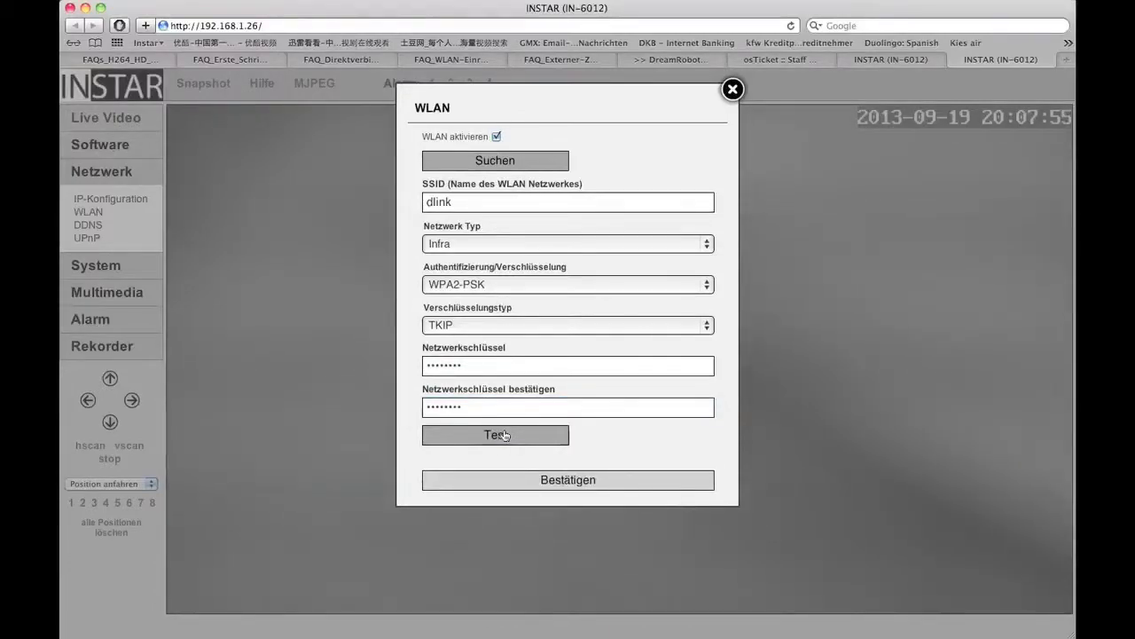
pyautogui.click(503, 434)
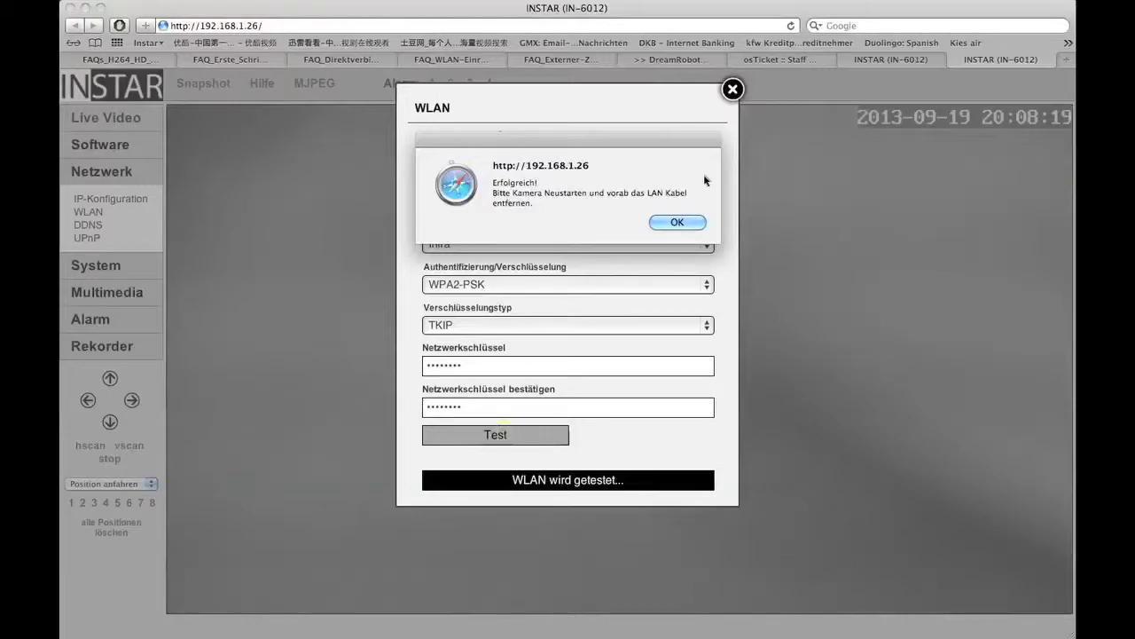
pyautogui.click(678, 222)
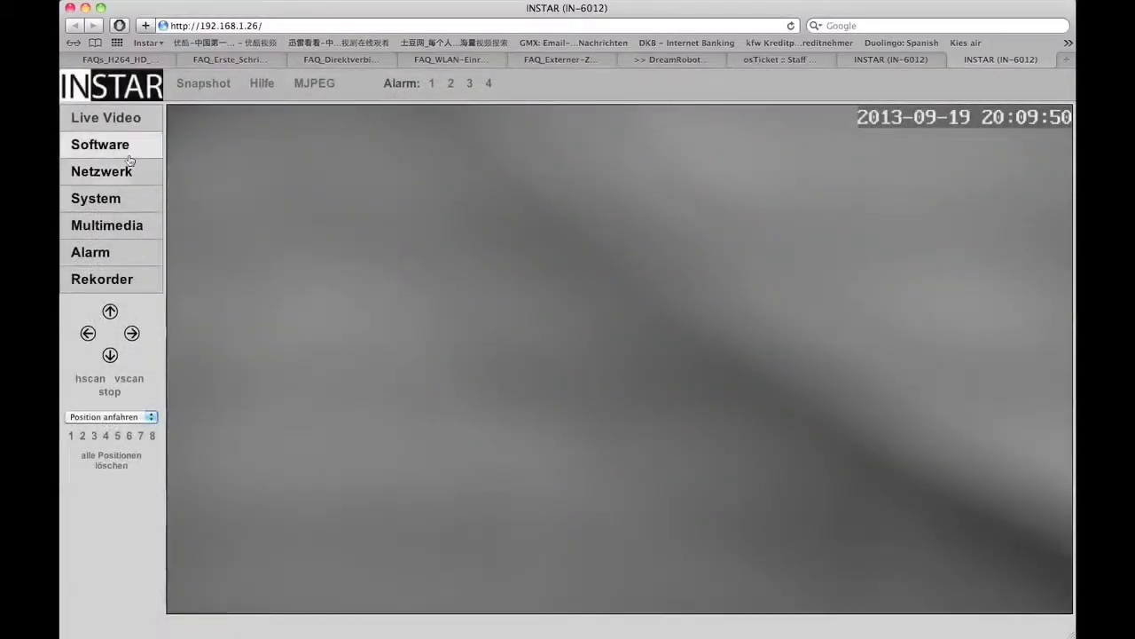
# Restart the camera via Software > Neustart / Reset and confirm the restart
pyautogui.click(120, 153)
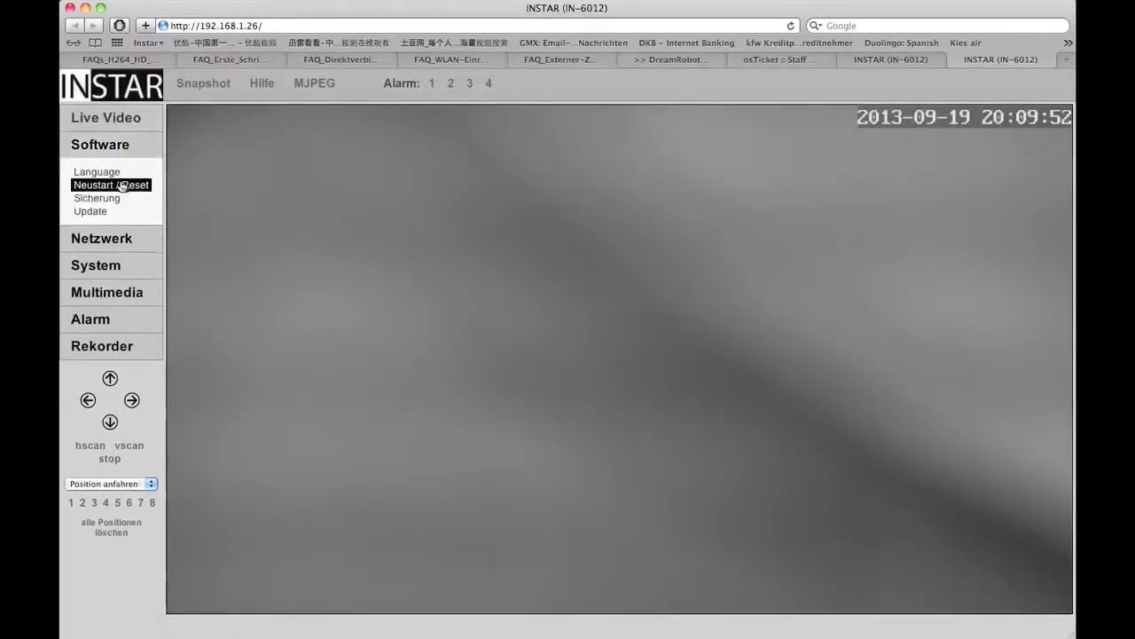
pyautogui.click(122, 186)
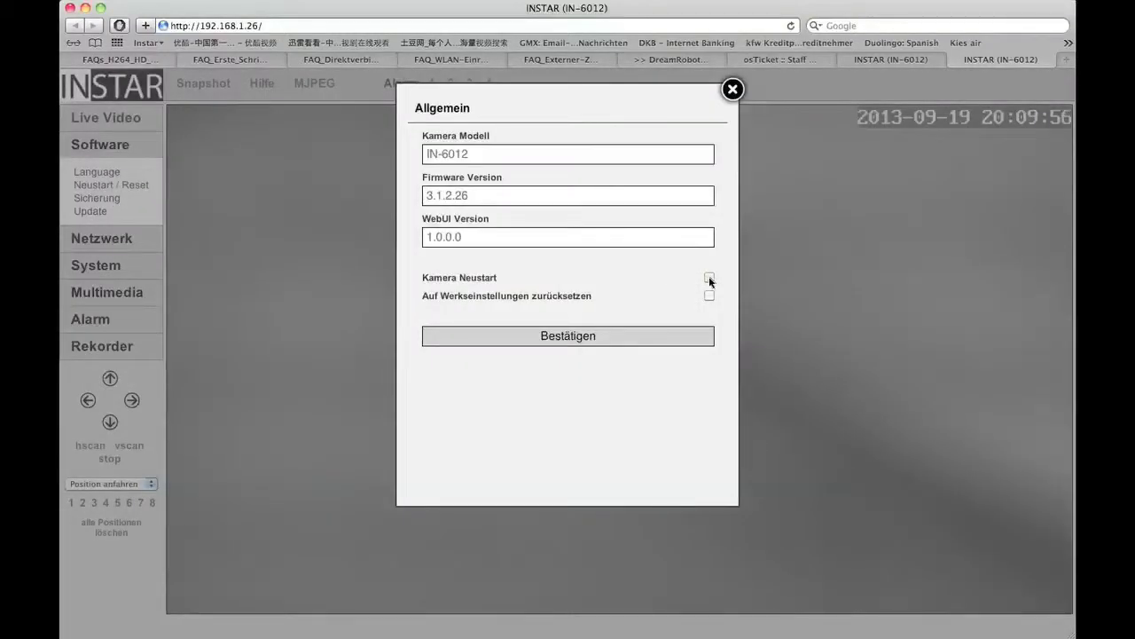
pyautogui.click(577, 341)
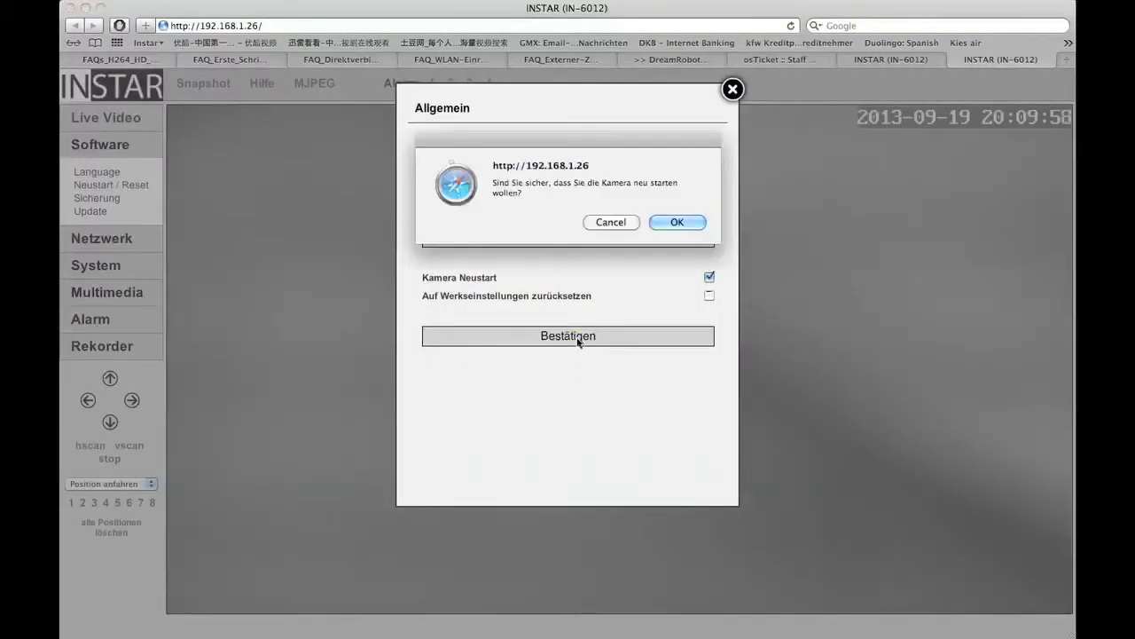
pyautogui.click(674, 223)
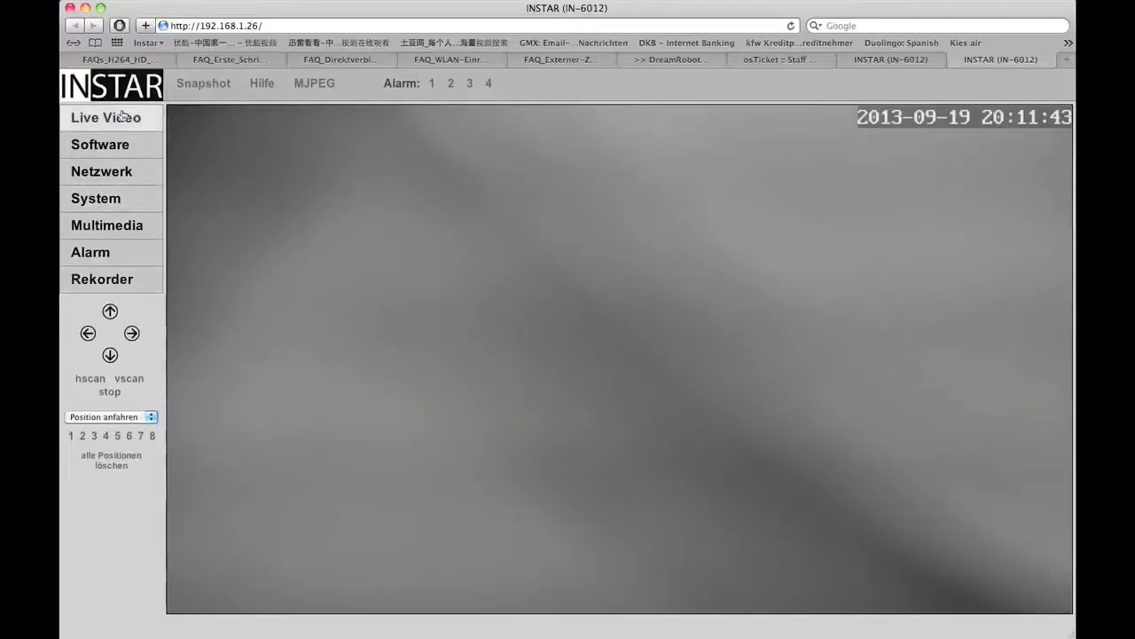
# Open the Video Einstellungen dialog under Multimedia > Video
pyautogui.click(120, 257)
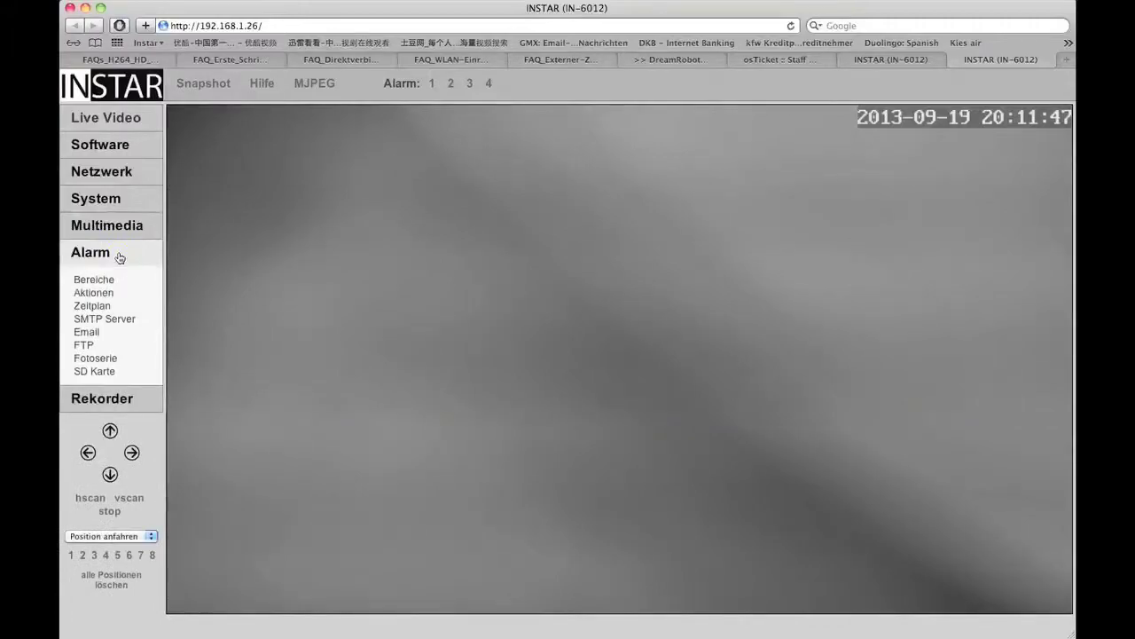
pyautogui.click(117, 226)
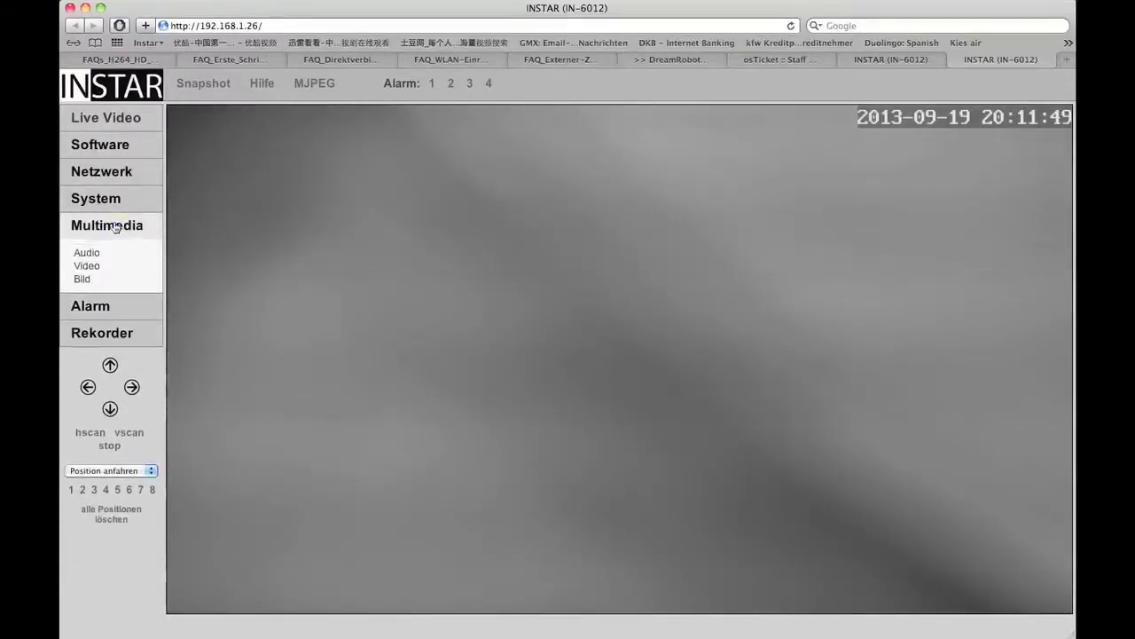
pyautogui.click(95, 266)
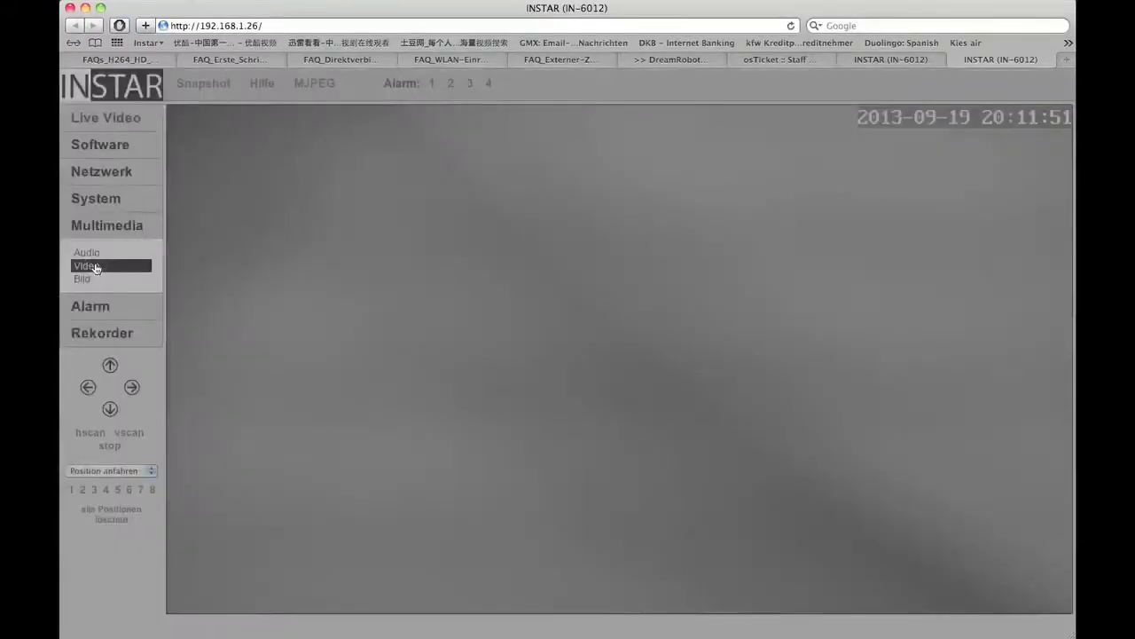
pyautogui.rightClick(583, 221)
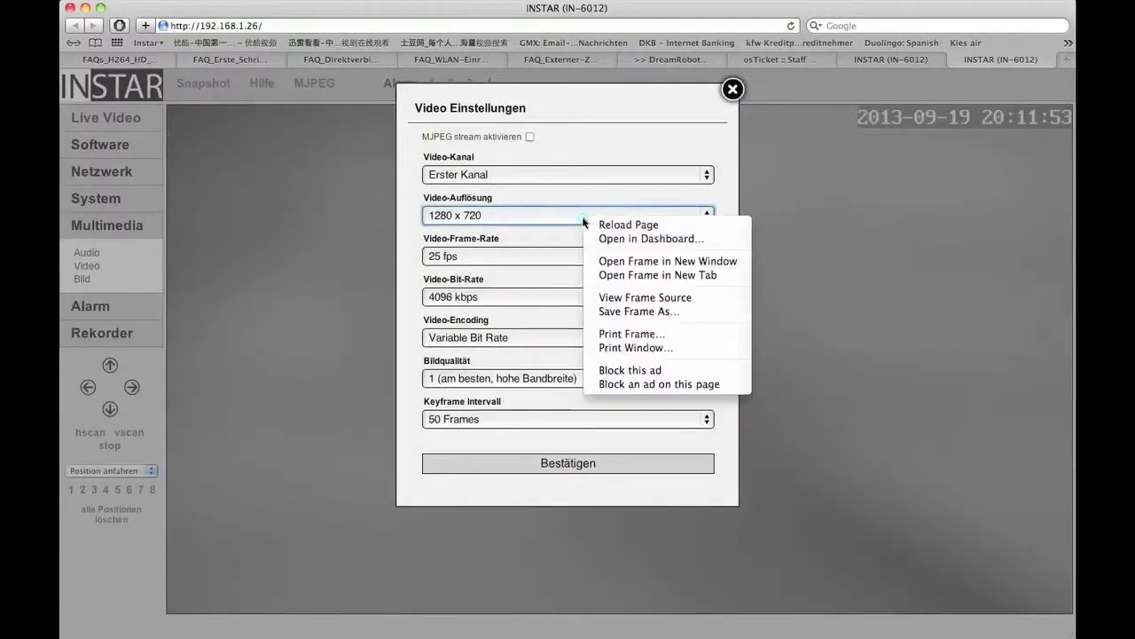
pyautogui.click(702, 214)
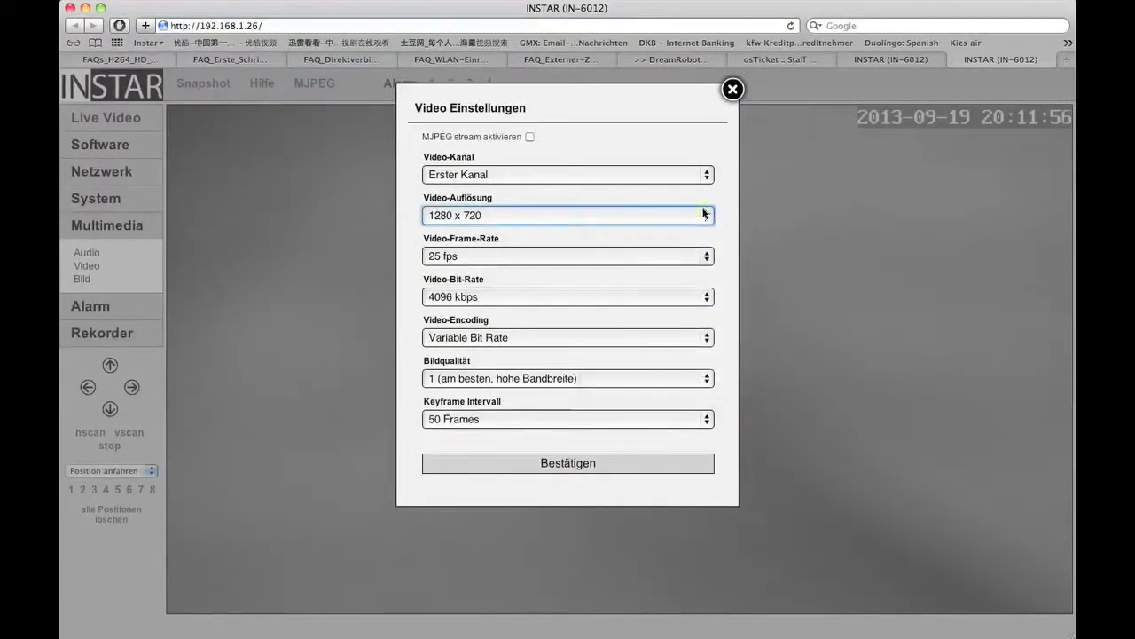
# Keep the video at 1280 x 720, 25 fps, 4096 kbps with Variable Bit Rate
pyautogui.click(706, 215)
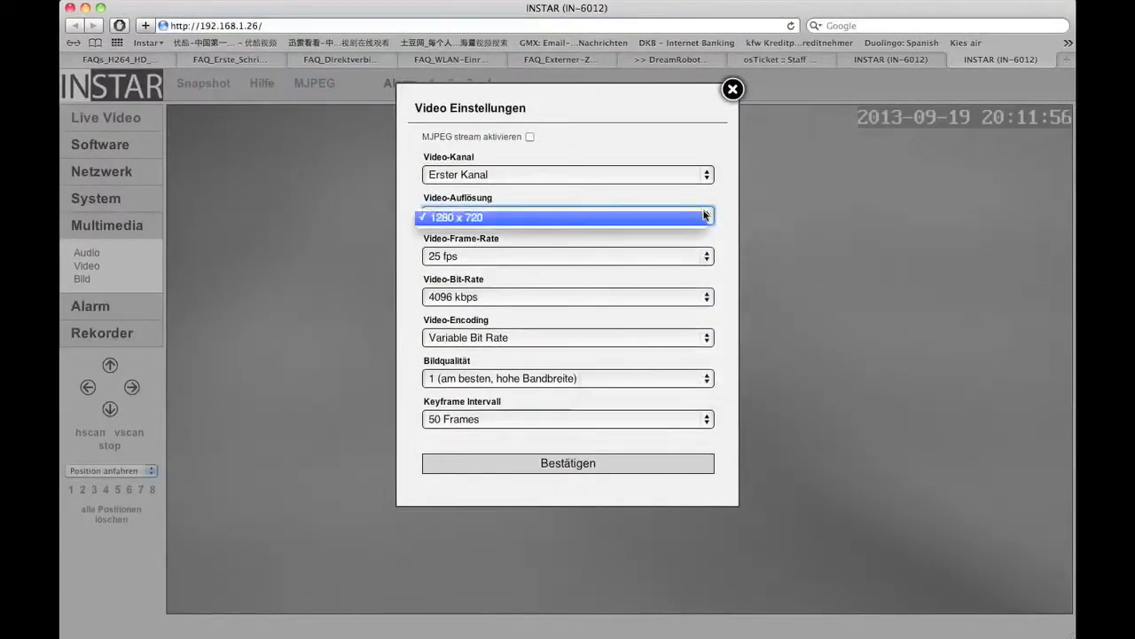
pyautogui.click(710, 260)
pyautogui.click(710, 259)
pyautogui.click(710, 260)
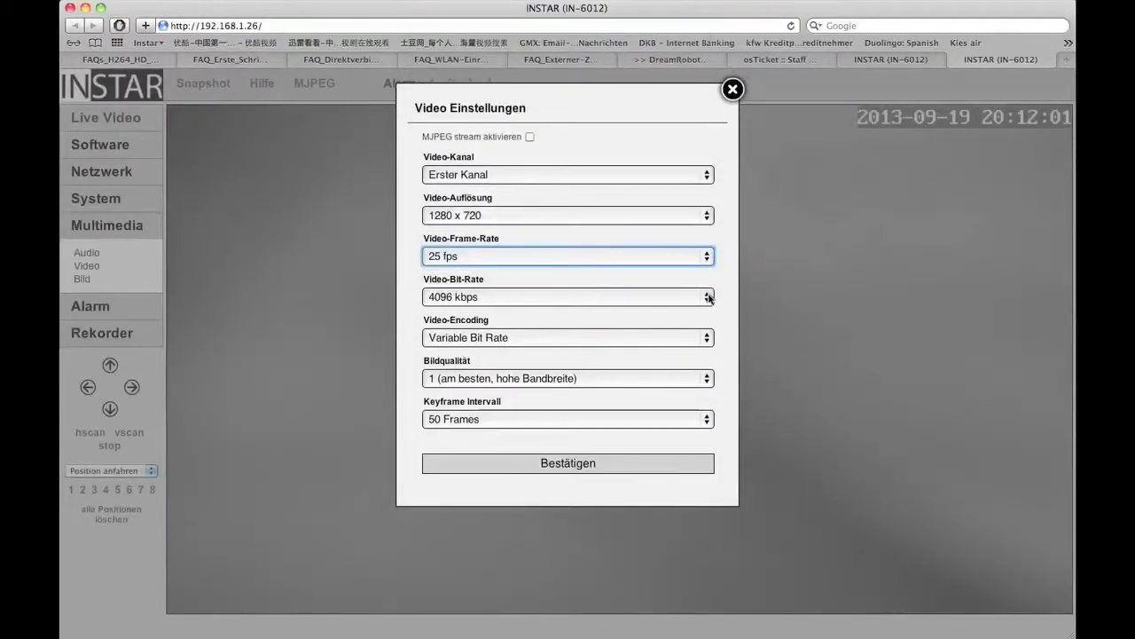
pyautogui.click(710, 298)
pyautogui.click(710, 297)
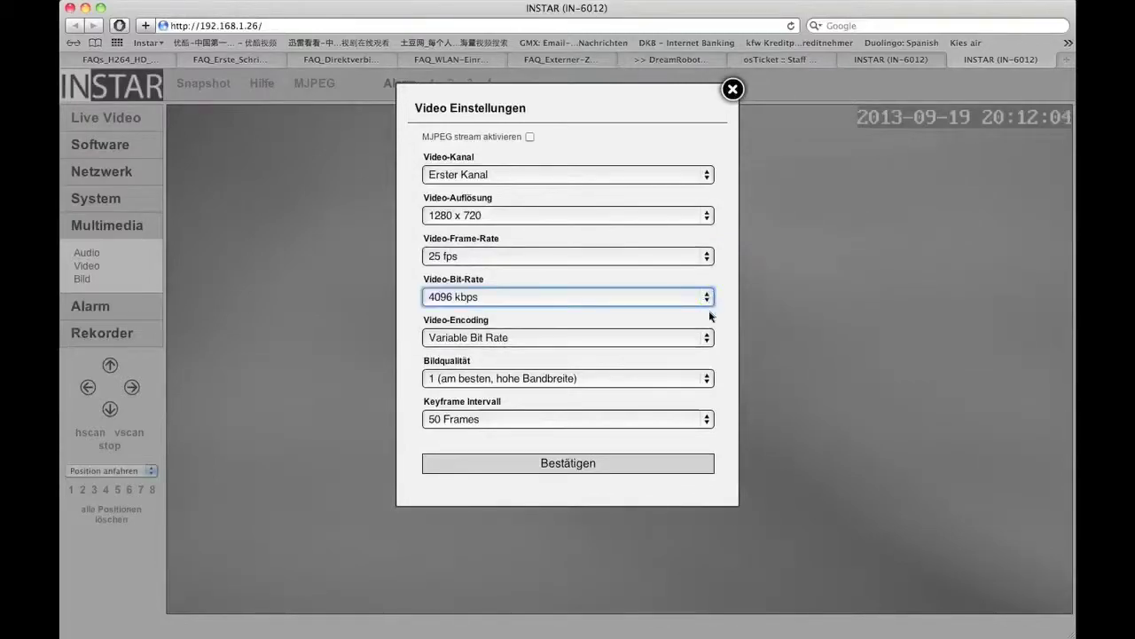
pyautogui.click(711, 338)
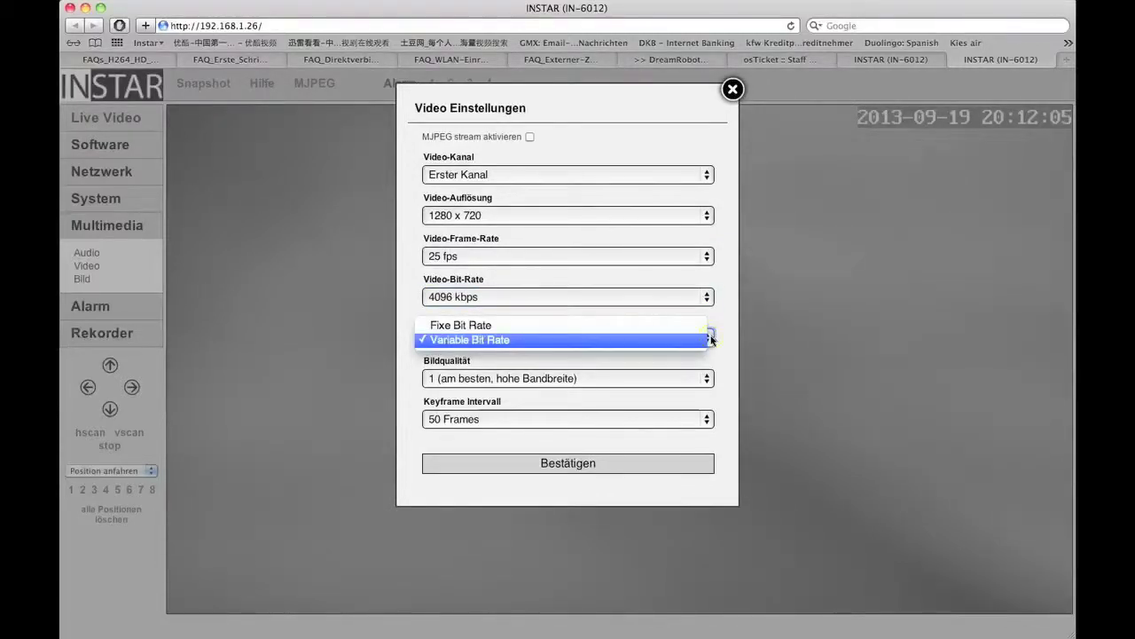
pyautogui.click(711, 339)
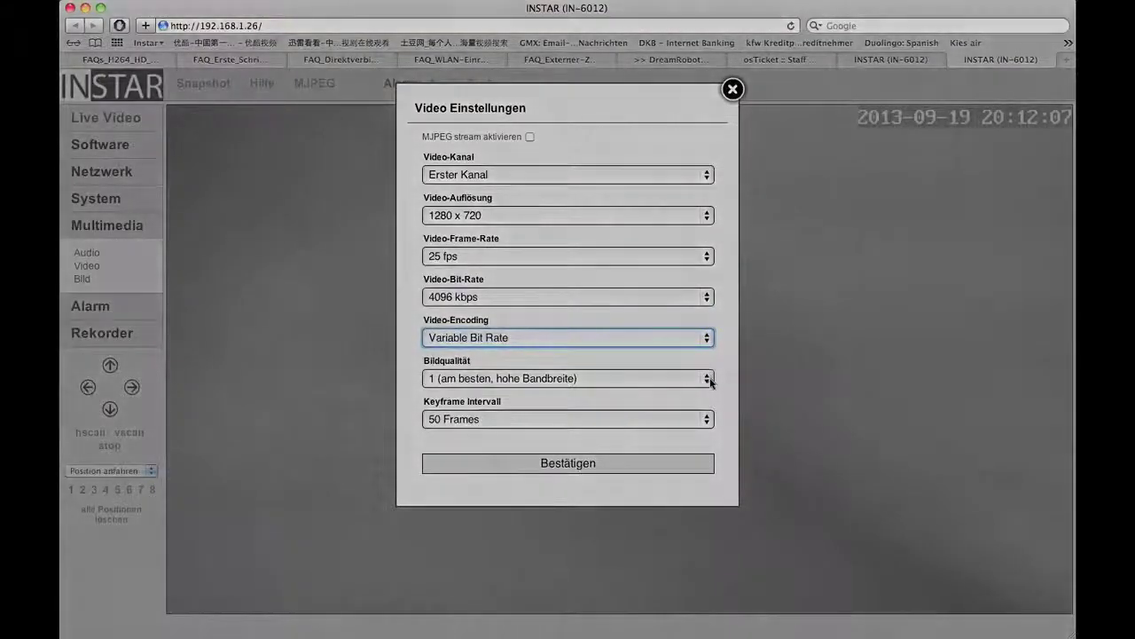